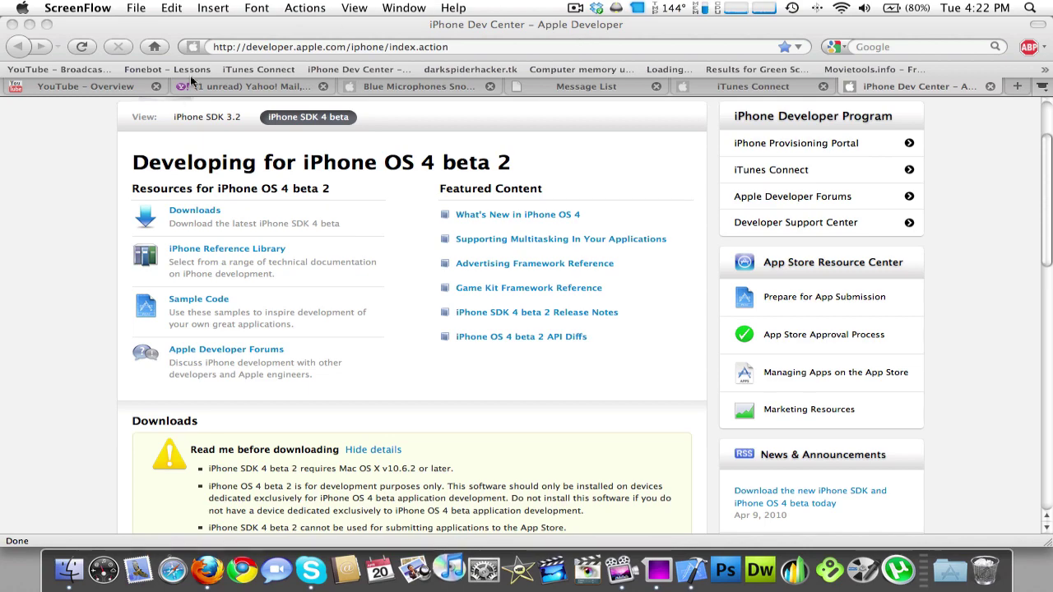
# - Scroll the iPhone Dev Center page to the iPhone OS 4 beta 2 iPod touch 2nd generation download
pyautogui.click(100, 201)
pyautogui.scroll(-10, 100, 201)
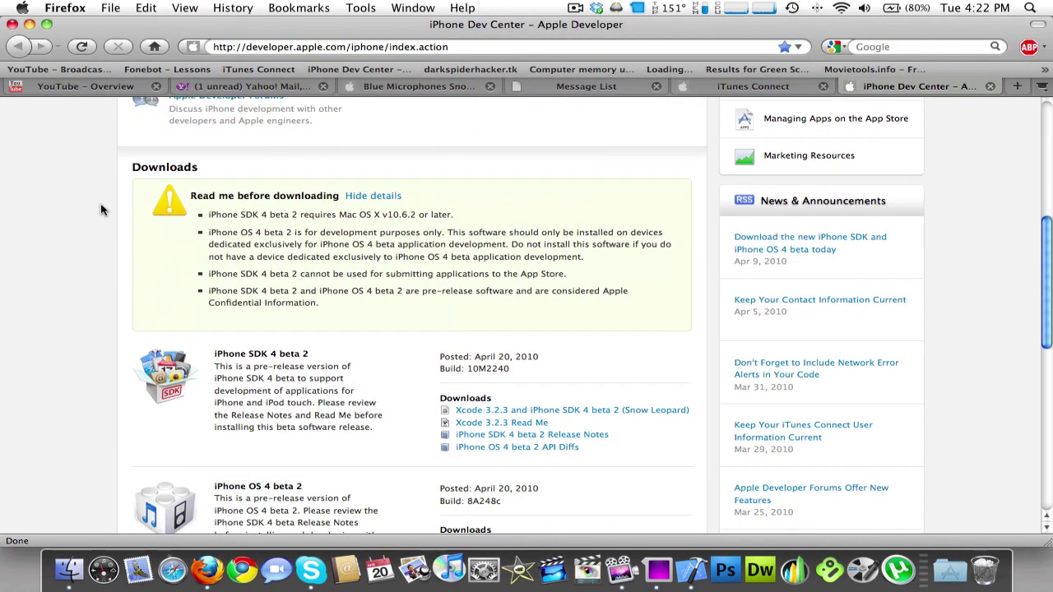
pyautogui.scroll(-1, 101, 209)
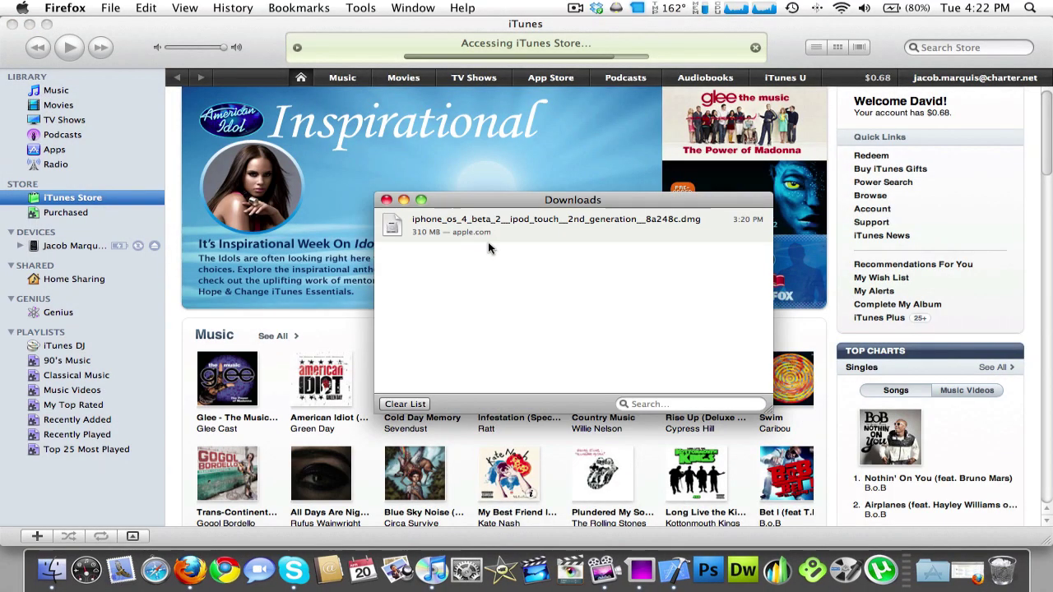
# - Open the downloaded 8a248c .dmg skipping verification, close Downloads and Finder, and return to iTunes
pyautogui.click(439, 220)
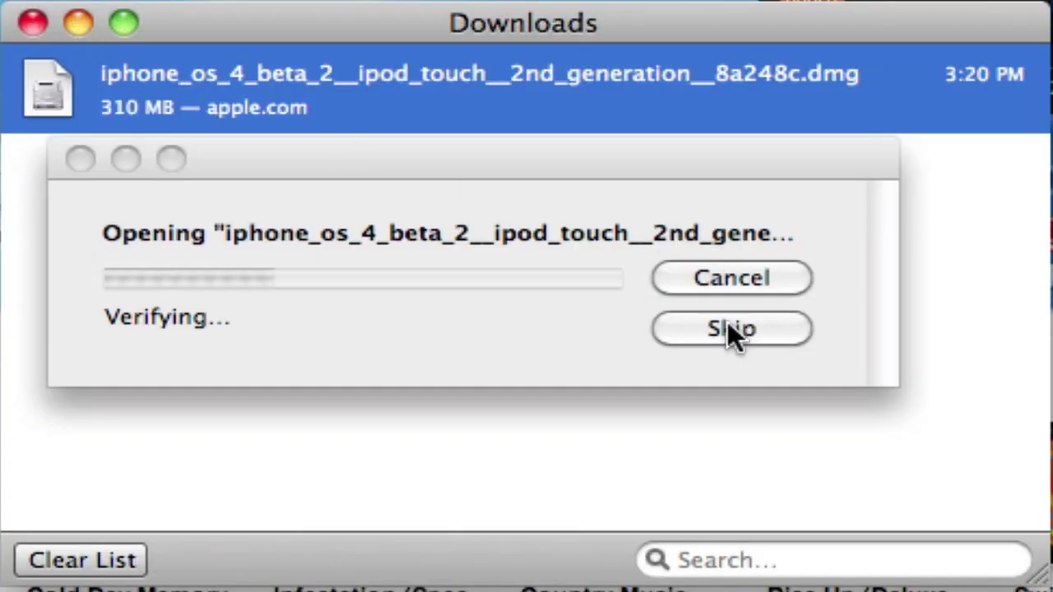
pyautogui.click(726, 327)
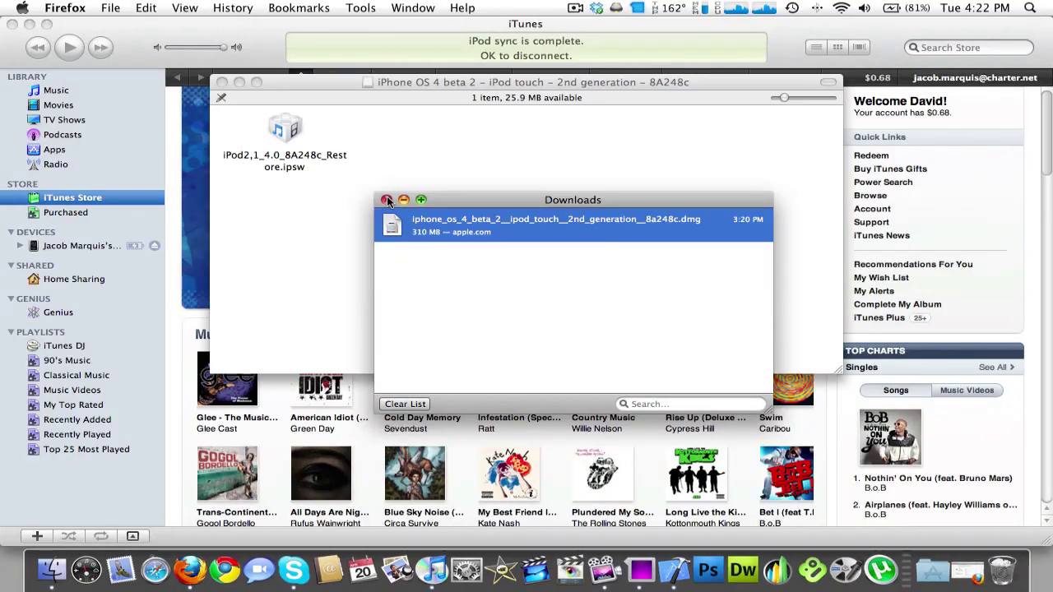
pyautogui.click(33, 23)
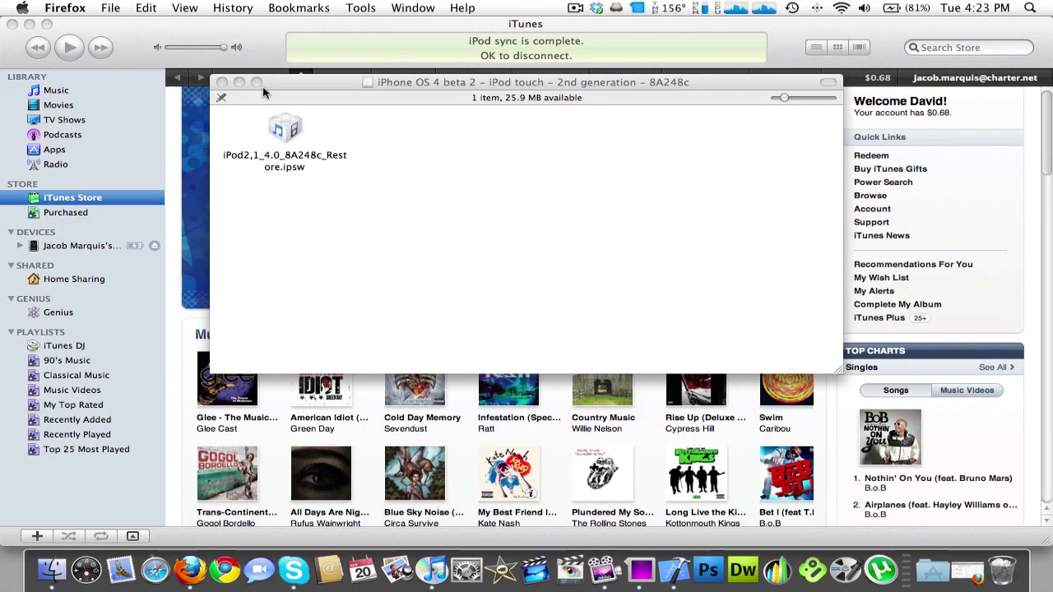
pyautogui.click(221, 82)
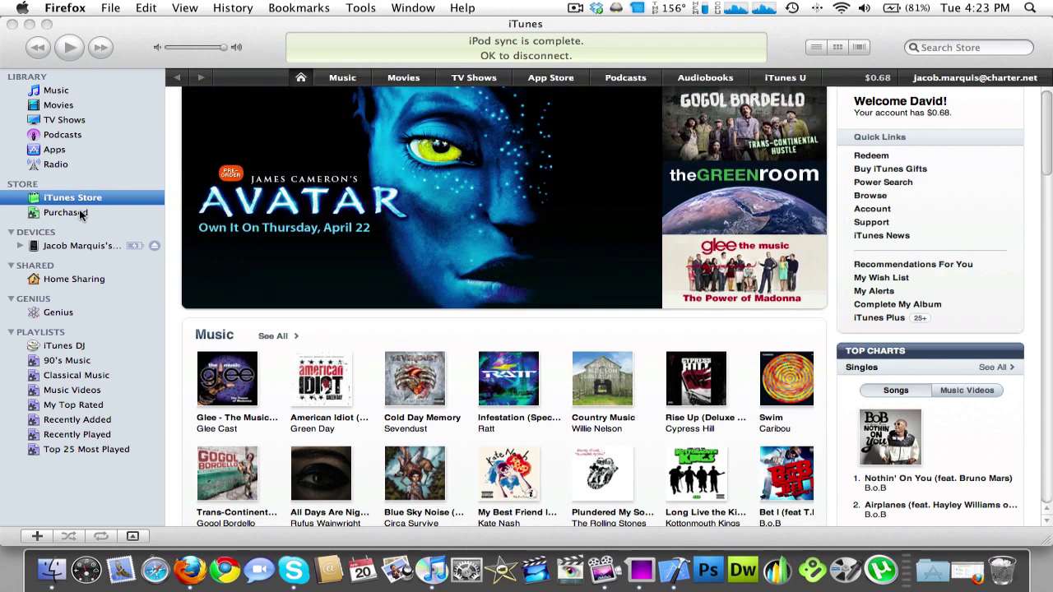
pyautogui.click(59, 248)
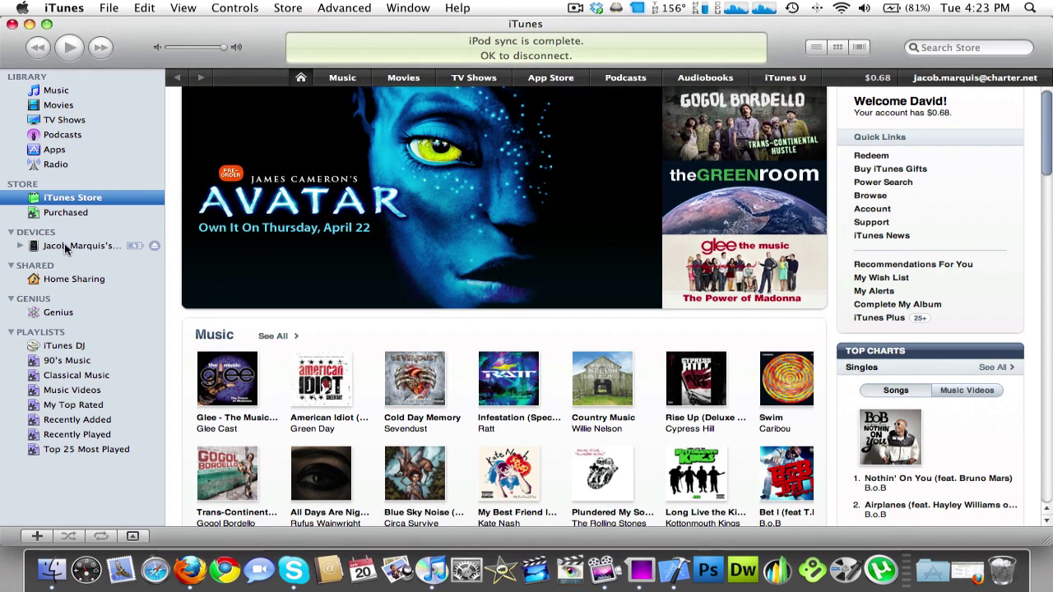
# - Option-restore the iPod using iPod2,1_4.0_8A248c_Restore.ipsw from the mounted iPhone OS disk
pyautogui.click(67, 246)
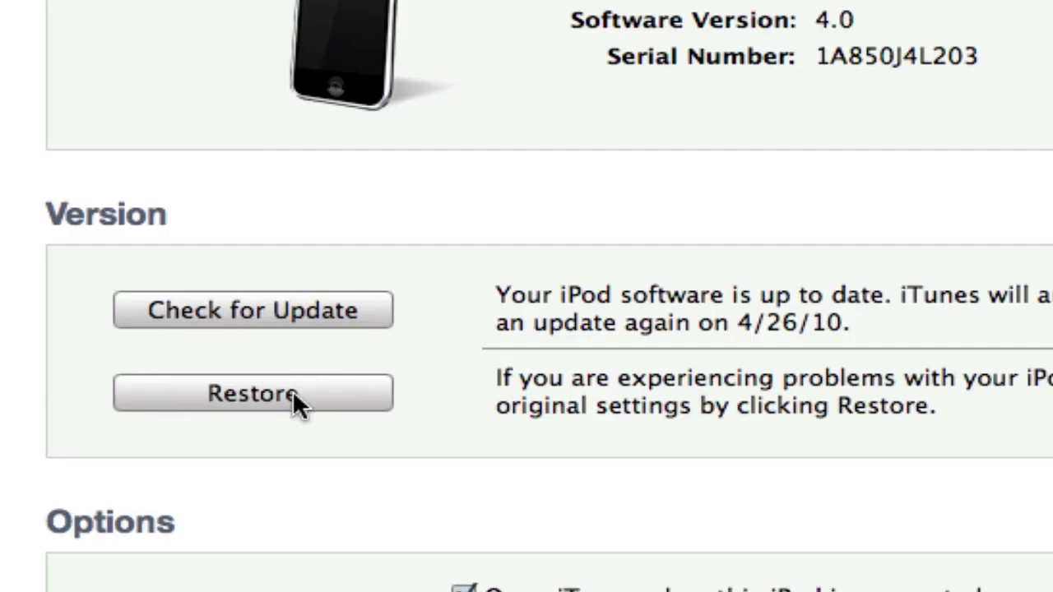
pyautogui.keyDown('alt'); pyautogui.click(292, 392); pyautogui.keyUp('alt')
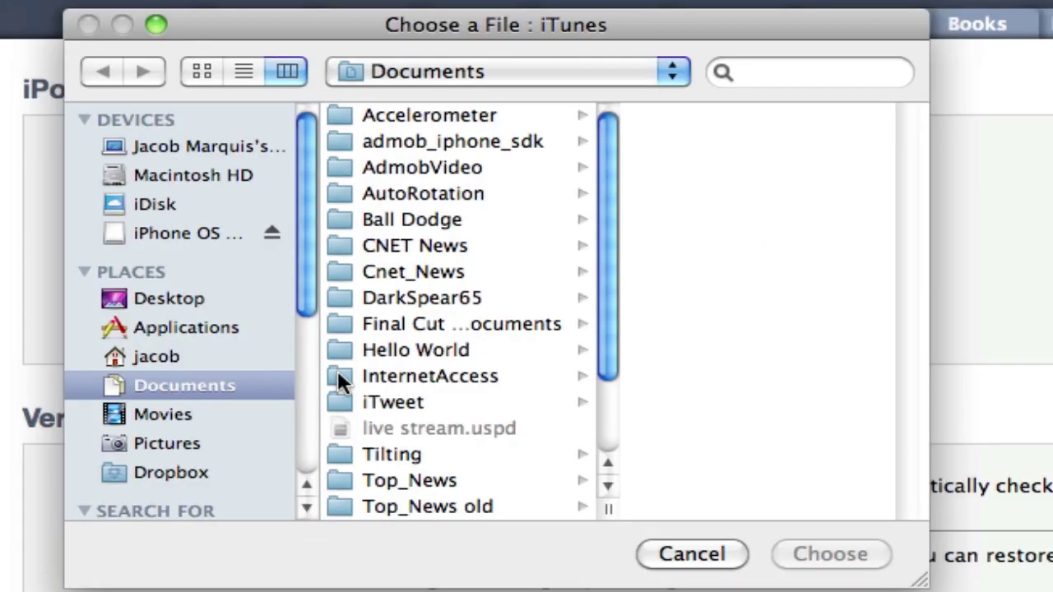
pyautogui.click(166, 234)
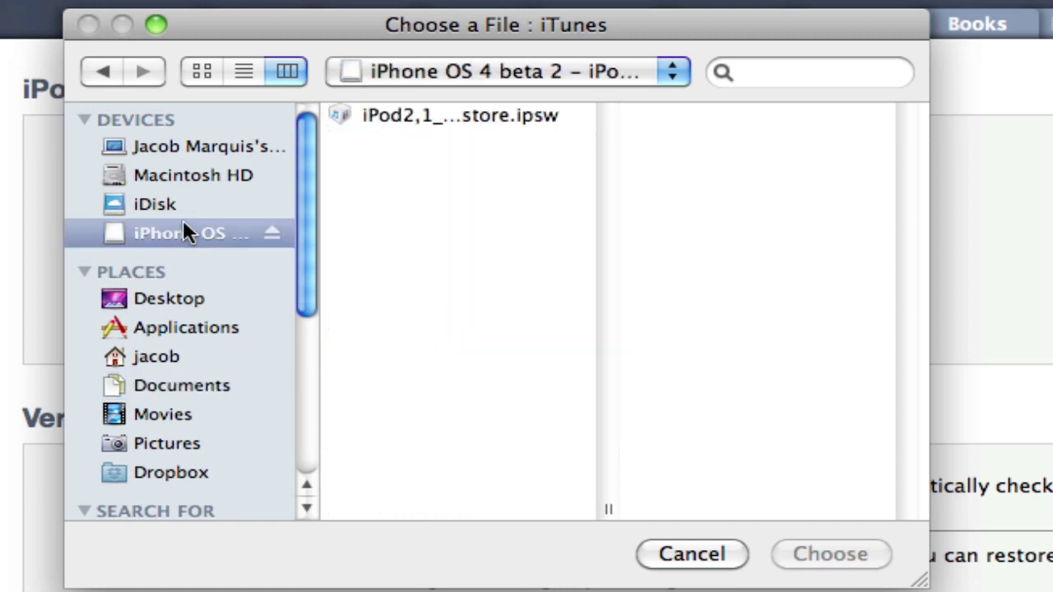
pyautogui.click(526, 115)
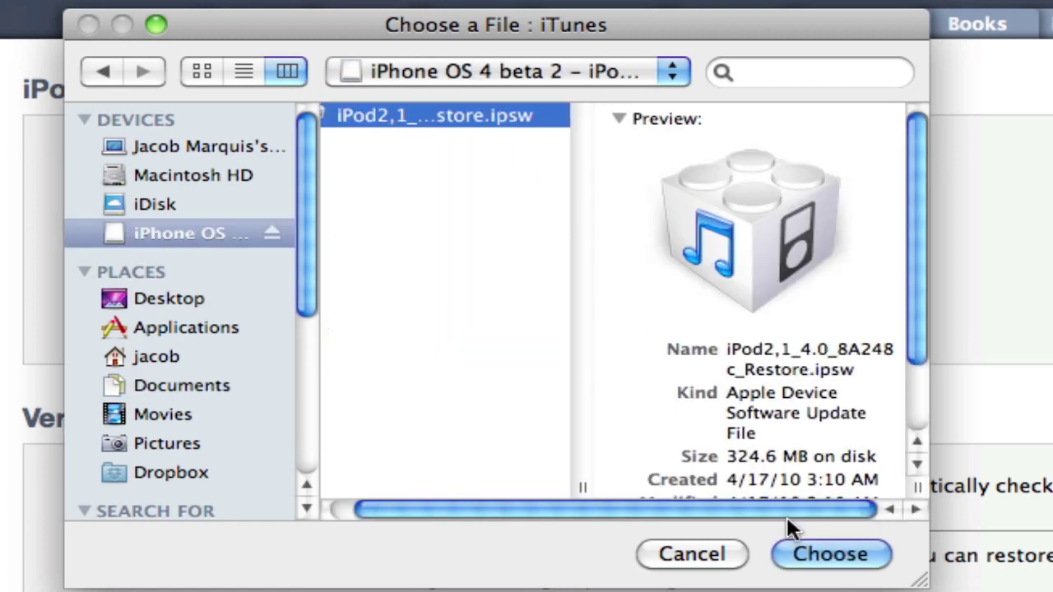
pyautogui.click(837, 556)
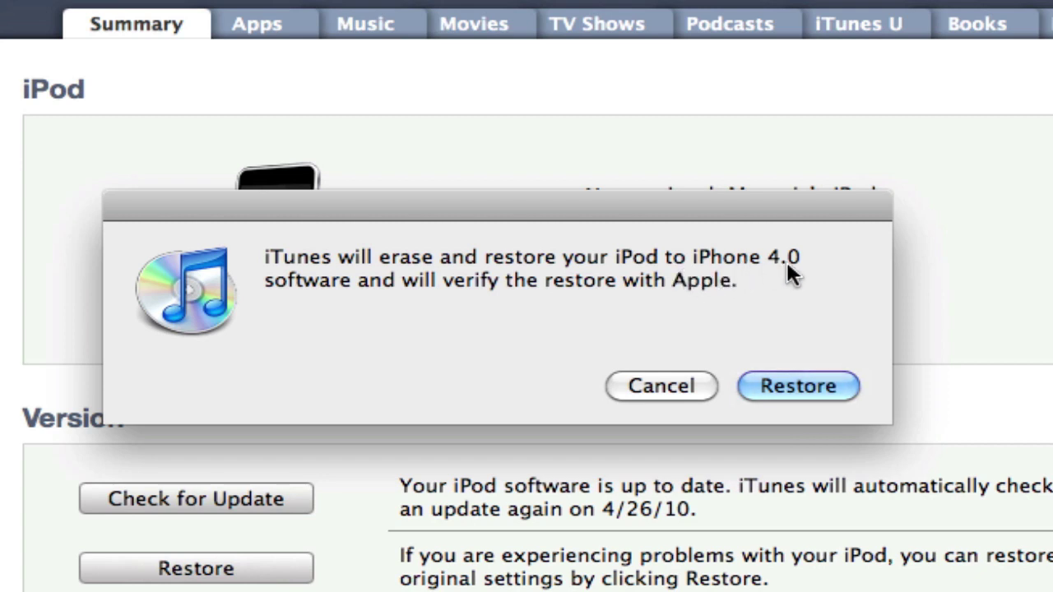
# - Confirm erasing the iPod and let iTunes restore it to iPhone OS 4.0
pyautogui.click(793, 382)
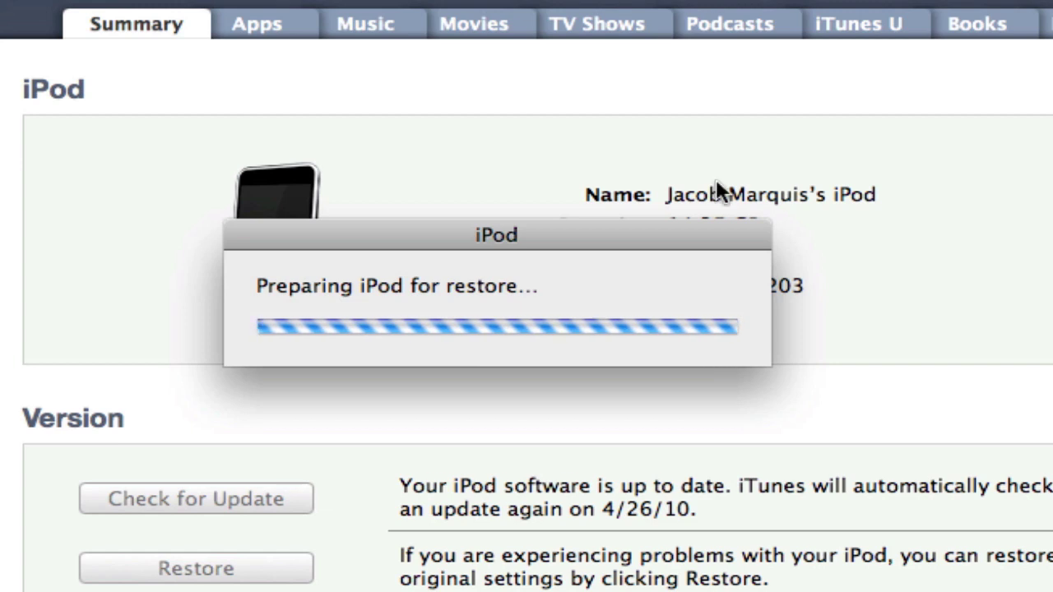
pyautogui.click(596, 2)
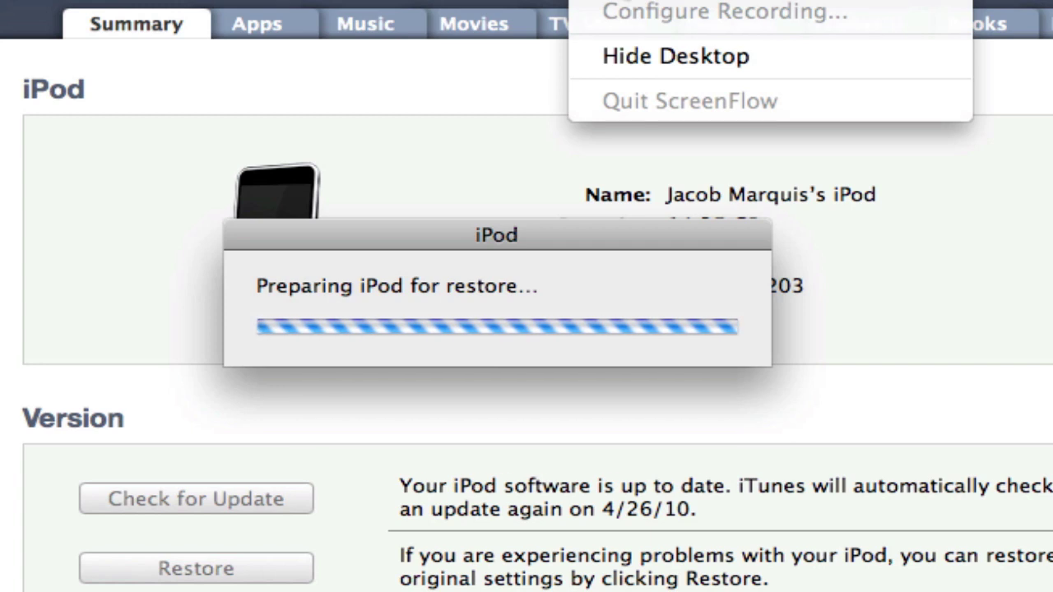
pyautogui.press('Escape')
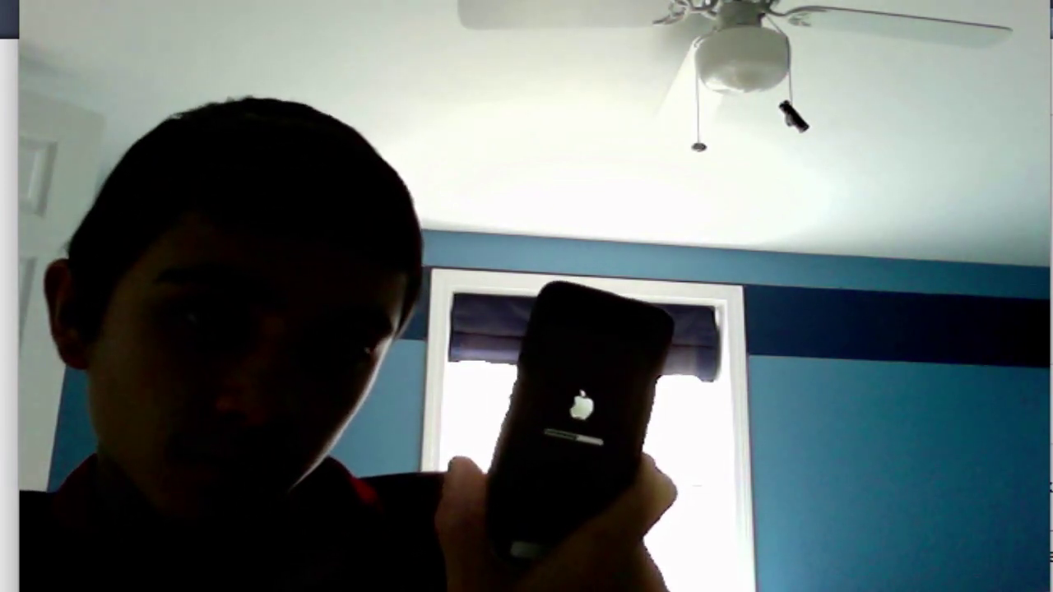
# - Show the iPod's Apple logo and restore progress bar to the Photo Booth camera
pyautogui.click(592, 0)
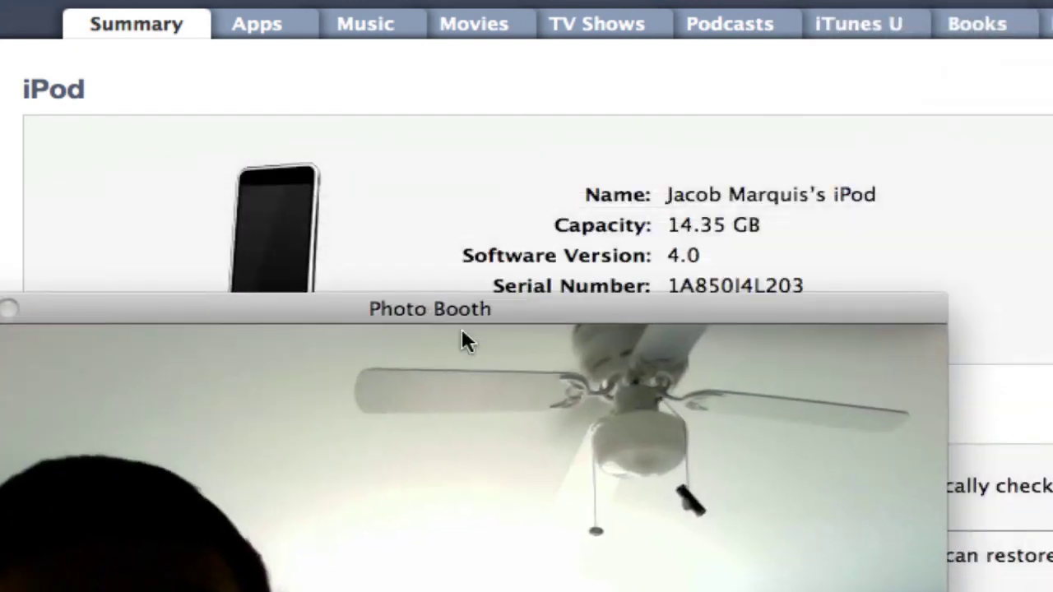
# - Drag Photo Booth aside to see 'Verifying iPod restore…', then reposition it over iTunes
pyautogui.moveTo(437, 303); pyautogui.dragTo(622, 83)
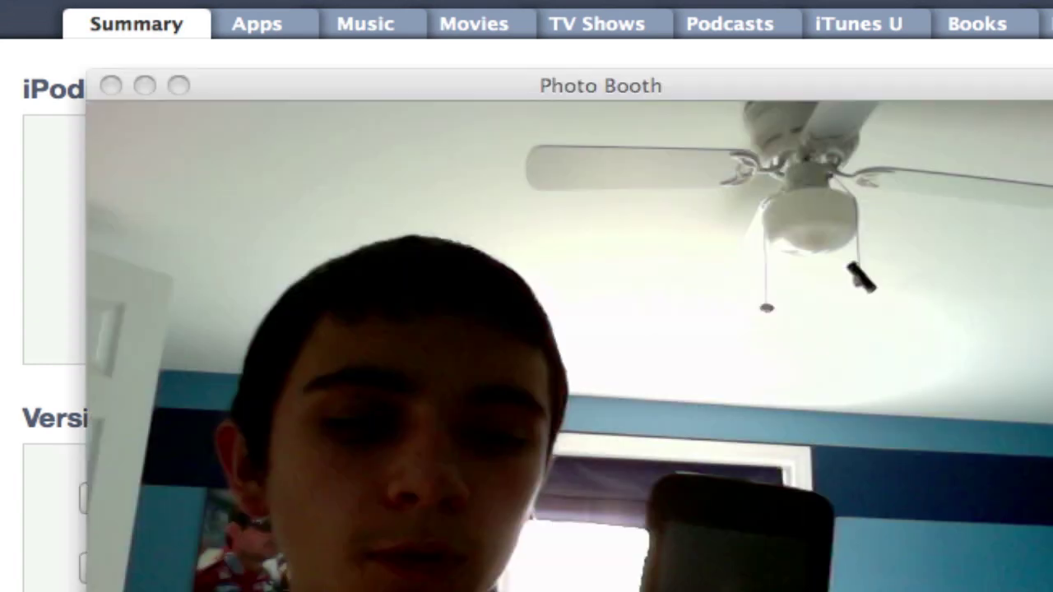
pyautogui.click(748, 312)
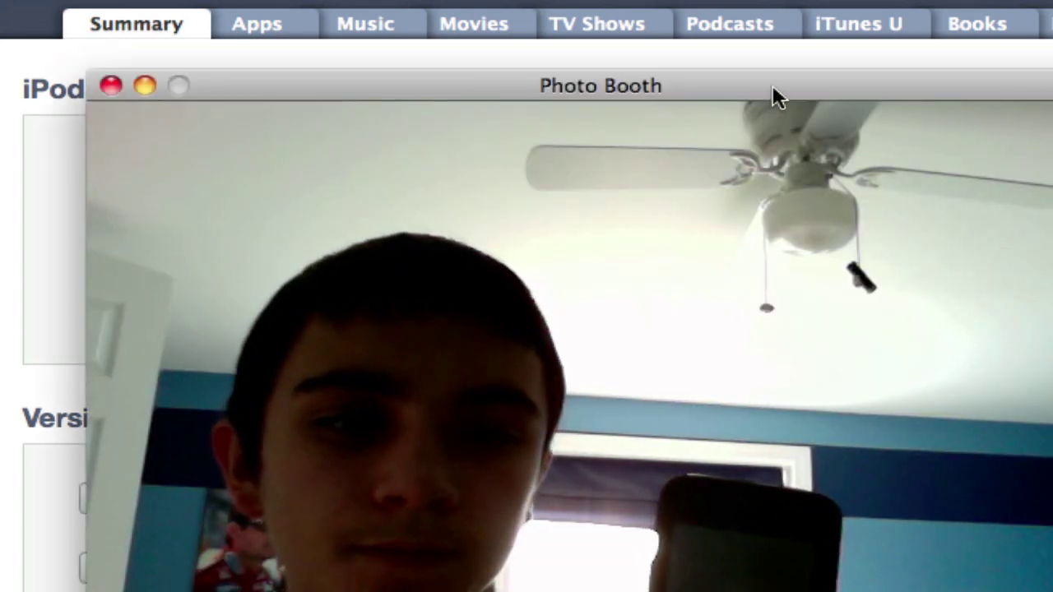
pyautogui.moveTo(773, 97); pyautogui.dragTo(778, 4)
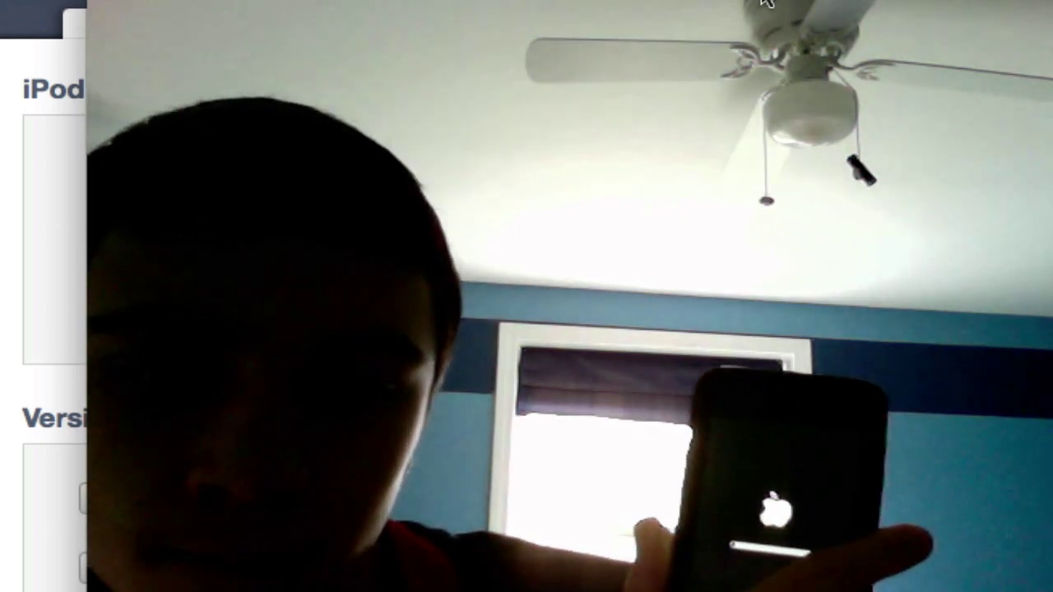
pyautogui.moveTo(778, 130); pyautogui.dragTo(736, 63)
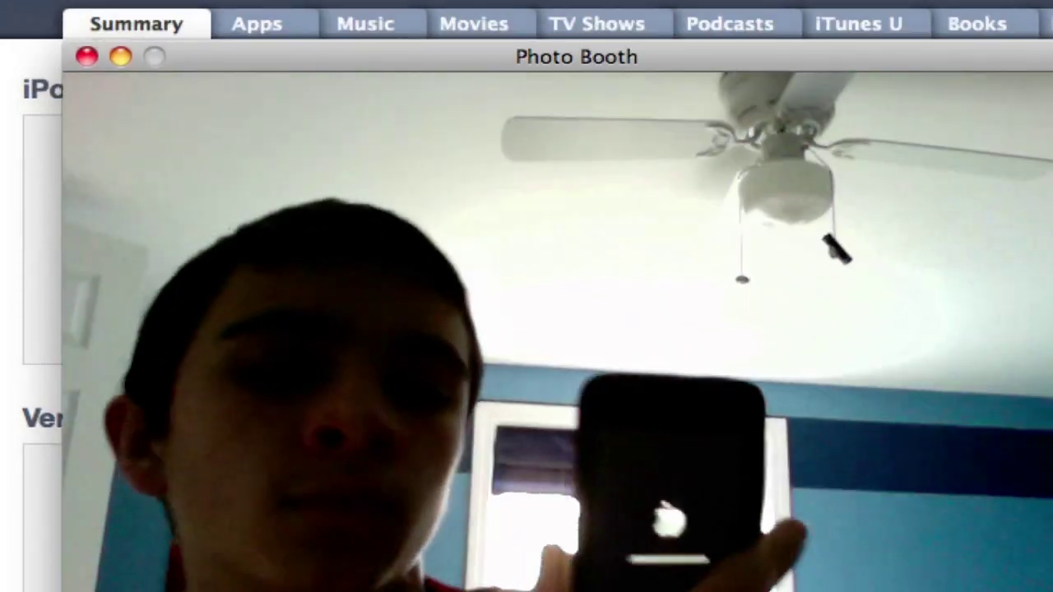
# - Hide Photo Booth during 'Restoring iPod firmware…', then reopen it over the album grid
pyautogui.press('super+q')
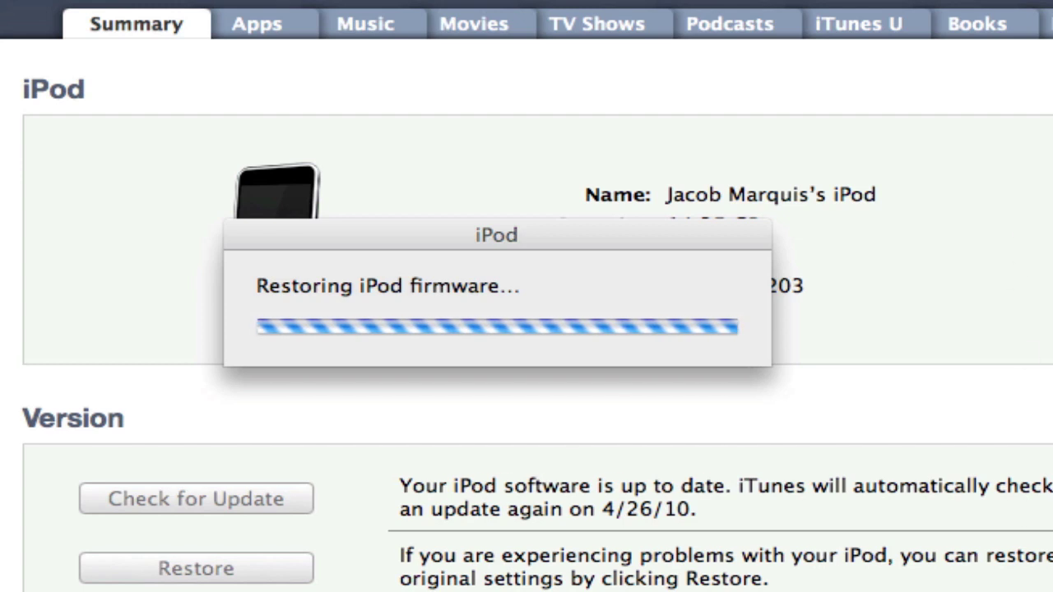
pyautogui.click(769, 0)
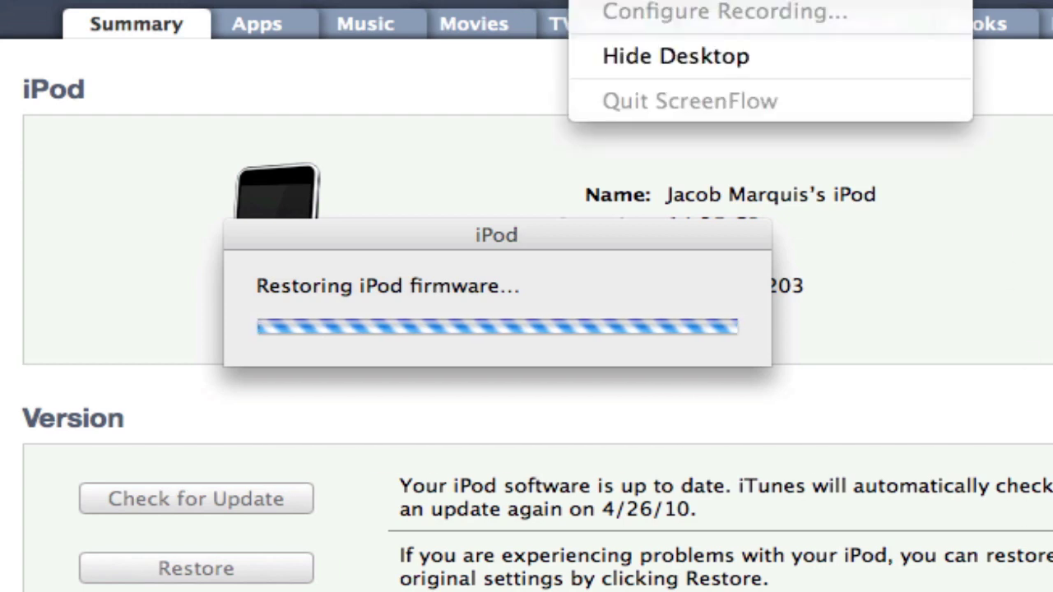
pyautogui.click(676, 56)
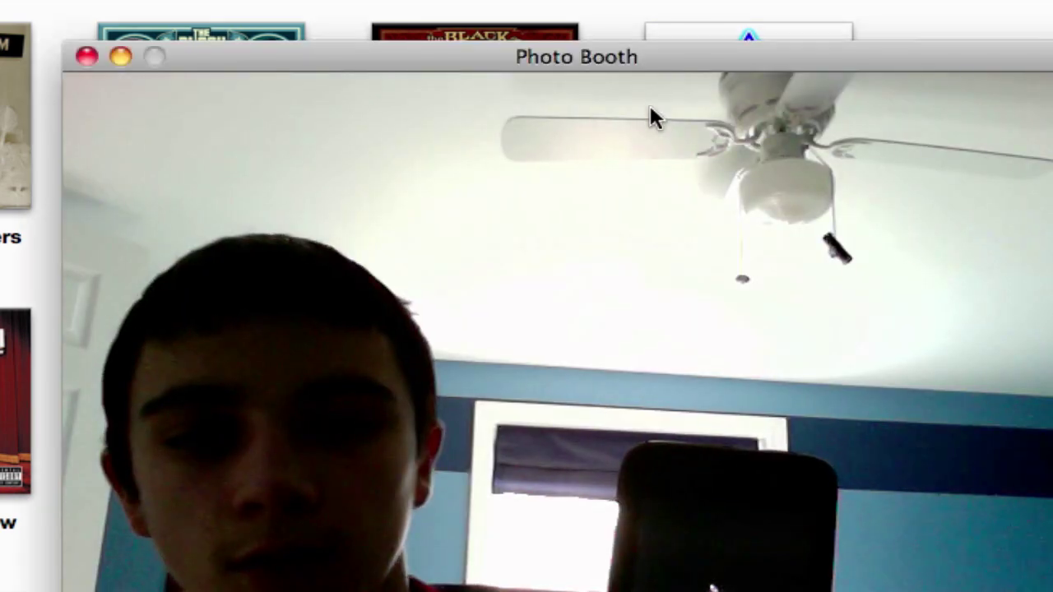
# - Raise the Photo Booth window to show the restarted iPod on camera
pyautogui.moveTo(614, 45); pyautogui.dragTo(614, 0)
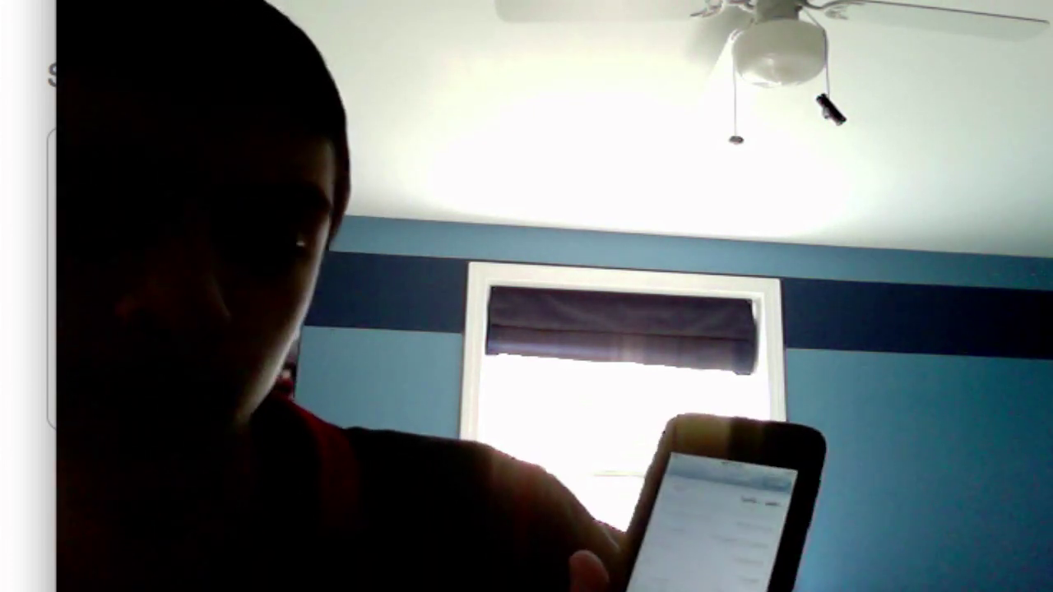
# - Wait through 'Restoring iPod from backup…' until the settings-restored alert appears
pyautogui.click(585, 0)
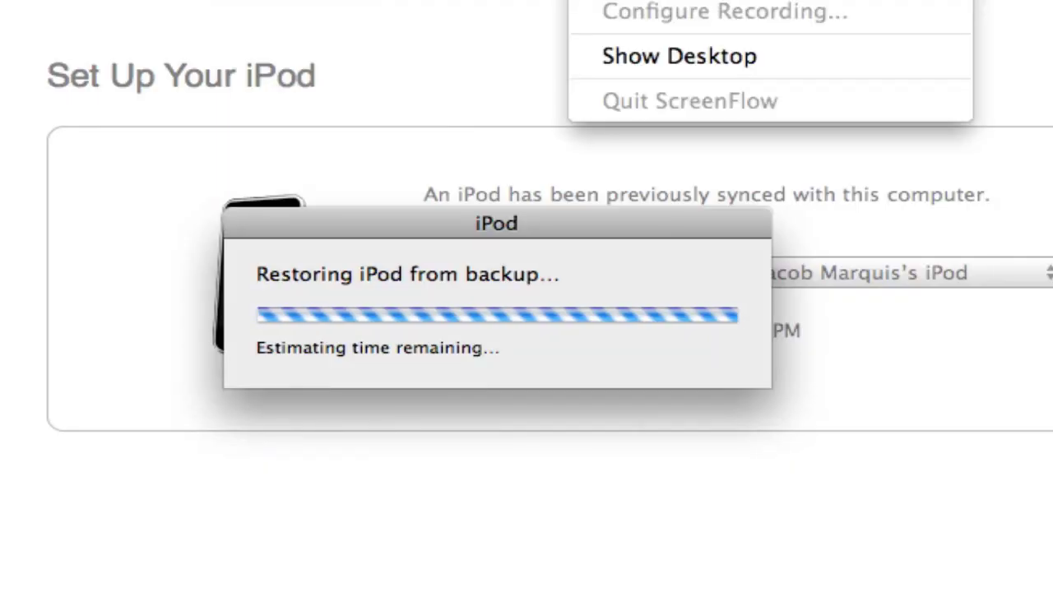
pyautogui.press('Escape')
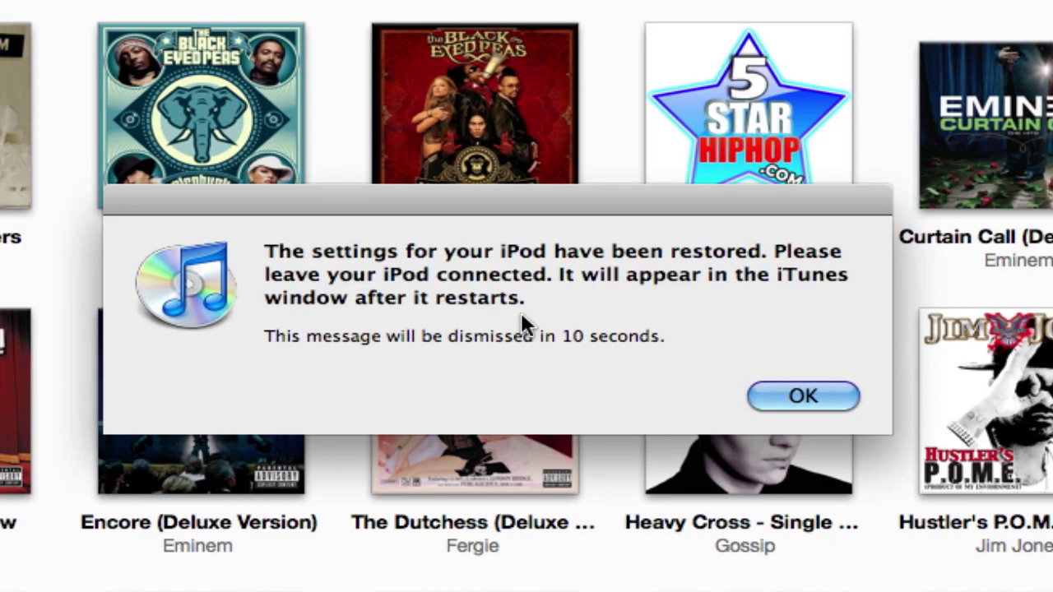
# - Dismiss the settings-restored alert and bring Photo Booth forward showing the restarting iPod
pyautogui.click(811, 389)
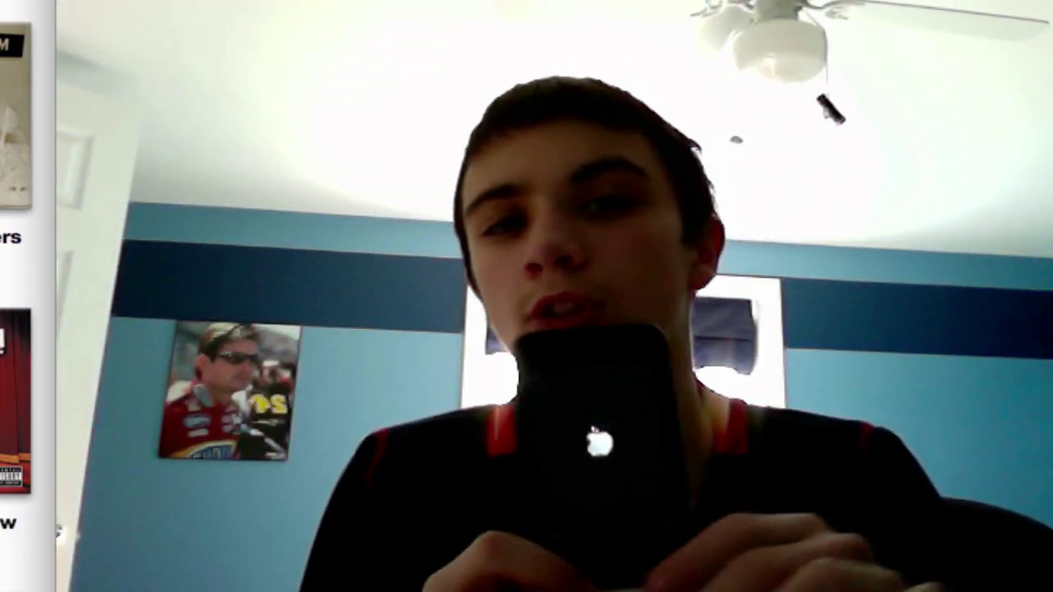
pyautogui.click(580, 0)
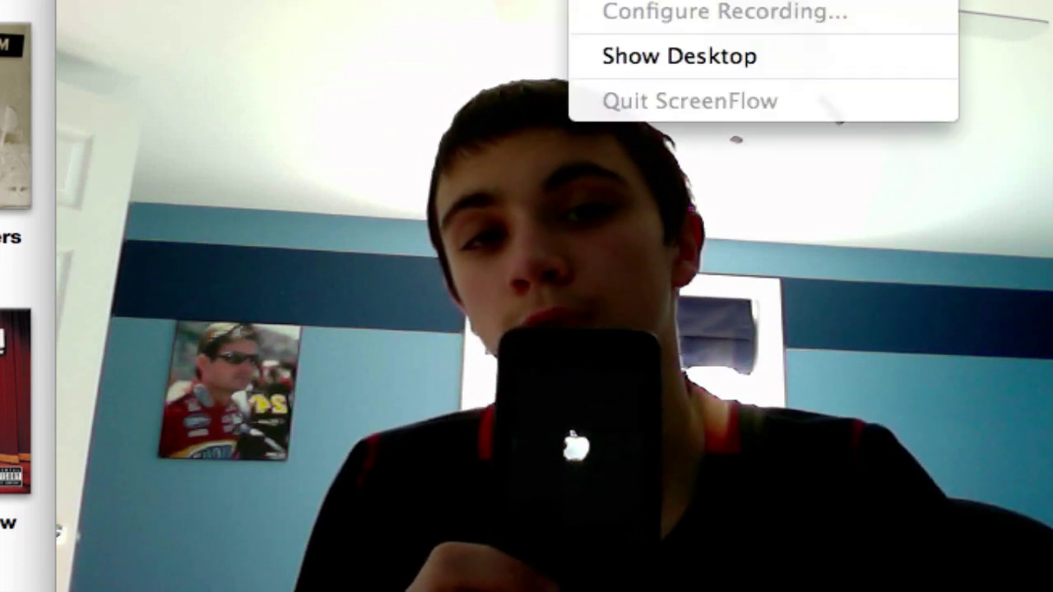
pyautogui.click(25, 145)
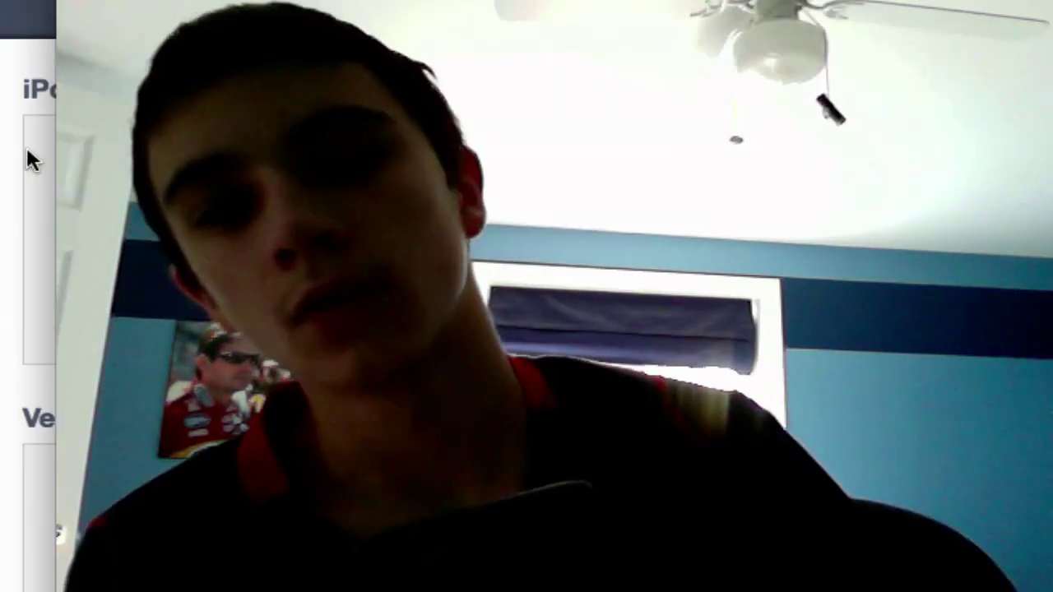